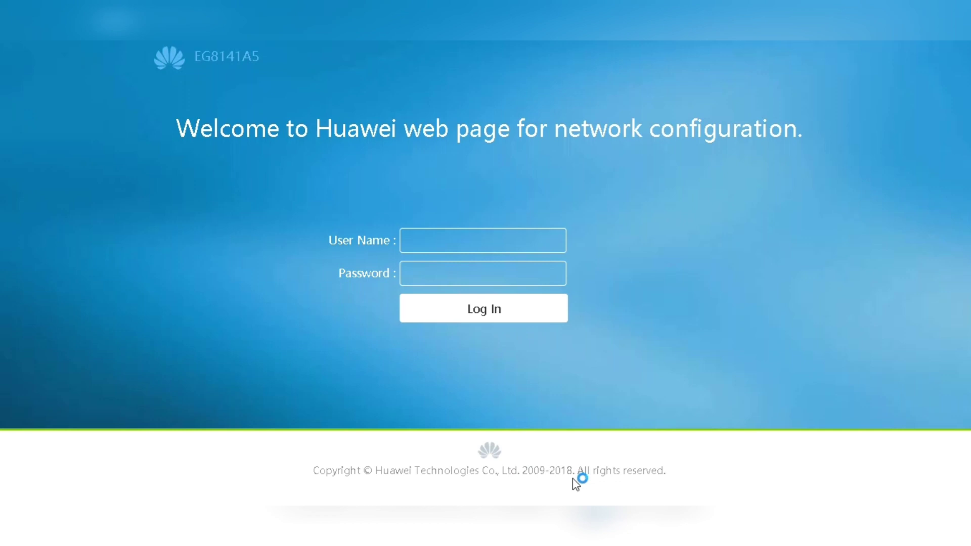
# Select the User Name field to begin logging in to the router
pyautogui.click(461, 251)
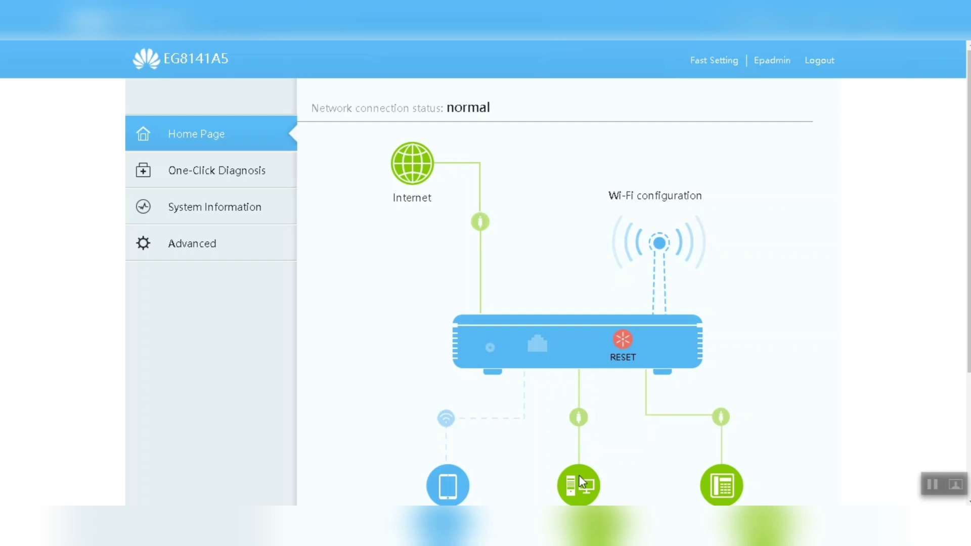
# Open the Advanced router settings from the sidebar
pyautogui.click(213, 254)
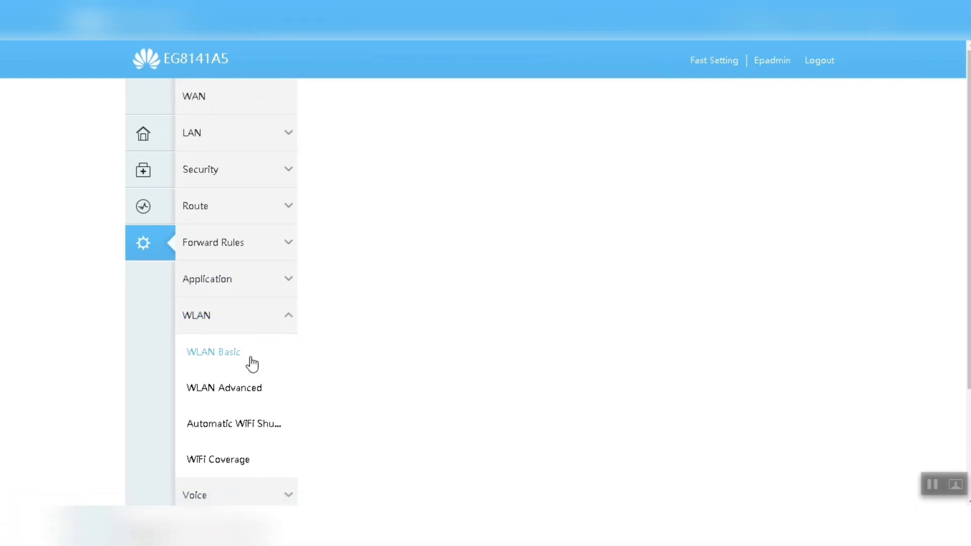
pyautogui.scroll(-2, 259, 408)
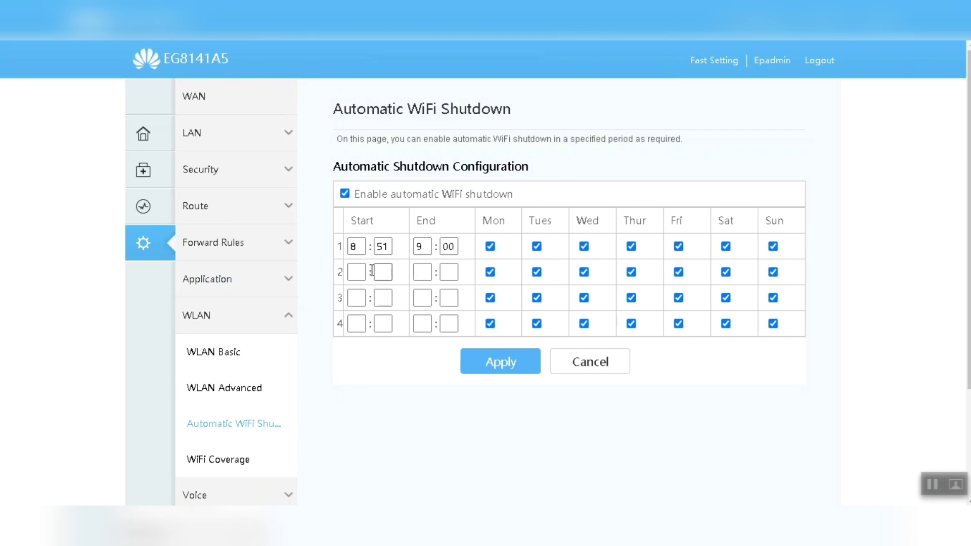
# Set the first shutdown slot's start time to 22:00 and end time to 07:00
pyautogui.click(361, 298)
pyautogui.click(363, 328)
pyautogui.doubleClick(354, 247)
pyautogui.write('20')
pyautogui.press('BackSpace')
pyautogui.press('BackSpace')
pyautogui.write('22')
pyautogui.doubleClick(377, 249)
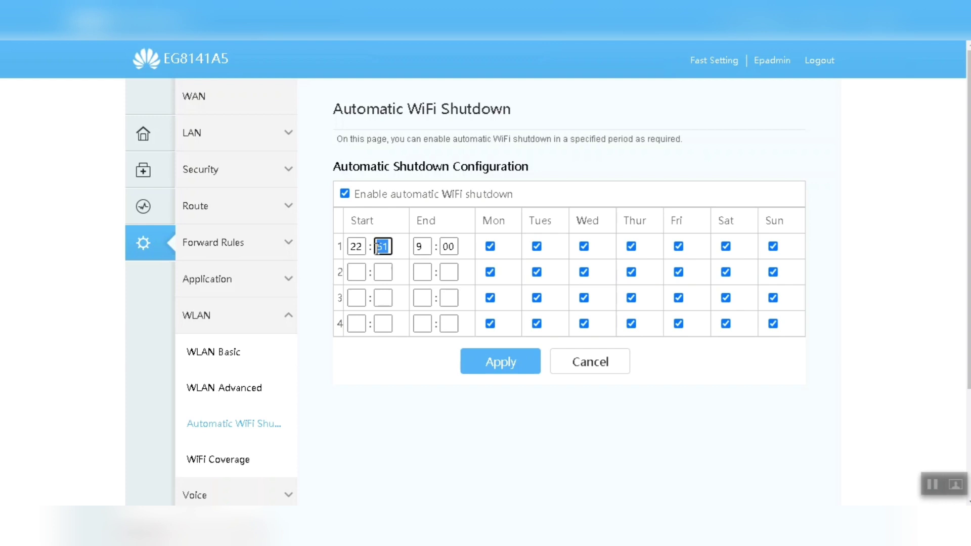
pyautogui.write('00')
pyautogui.press('Tab')
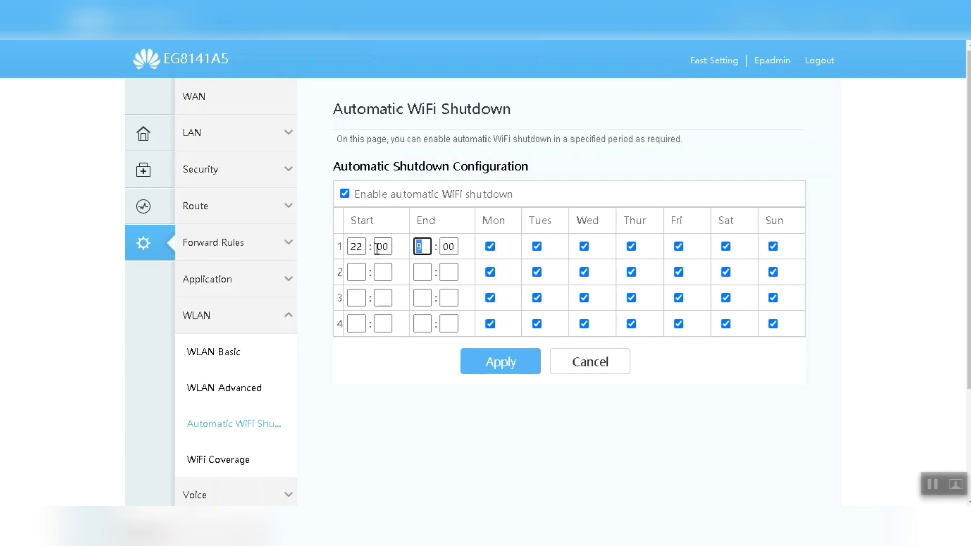
pyautogui.write('07')
pyautogui.press('Tab')
pyautogui.write('00')
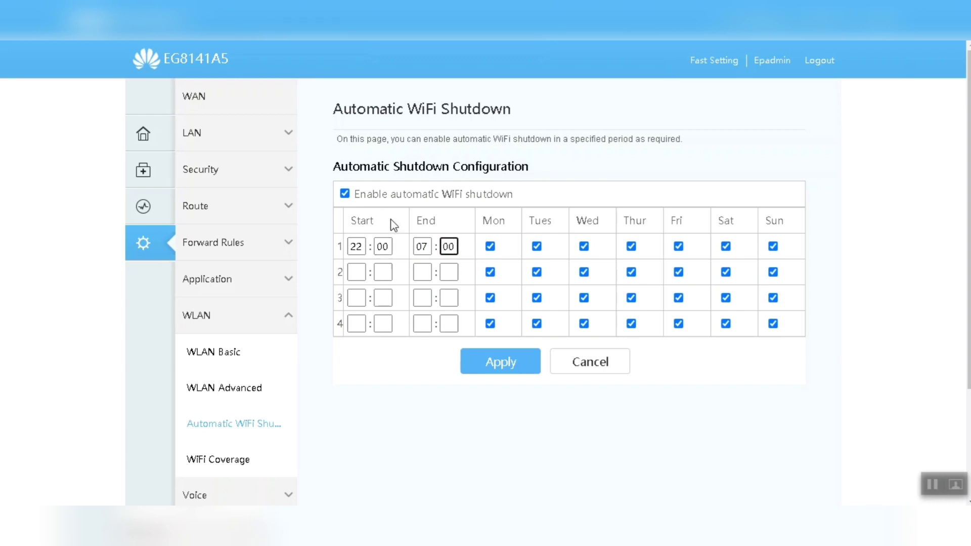
# Uncheck Saturday and Sunday in the first slot, leaving Monday through Friday
pyautogui.click(490, 247)
pyautogui.click(490, 248)
pyautogui.click(726, 247)
pyautogui.click(773, 246)
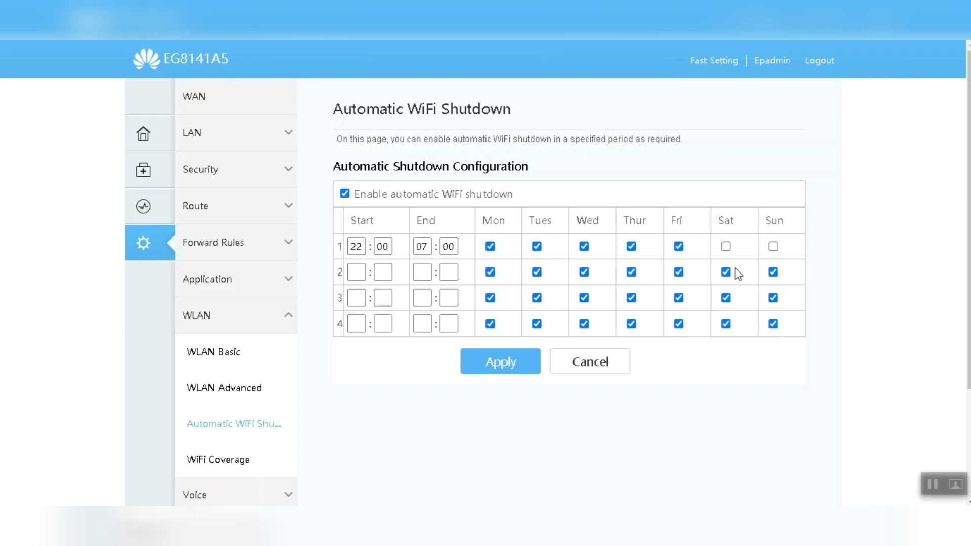
pyautogui.click(365, 273)
pyautogui.write('00')
# Set the second slot to 00:00–08:00 and uncheck Monday, Wednesday, Thursday and Friday
pyautogui.press('Tab')
pyautogui.write('00')
pyautogui.press('Tab')
pyautogui.write('08')
pyautogui.press('Tab')
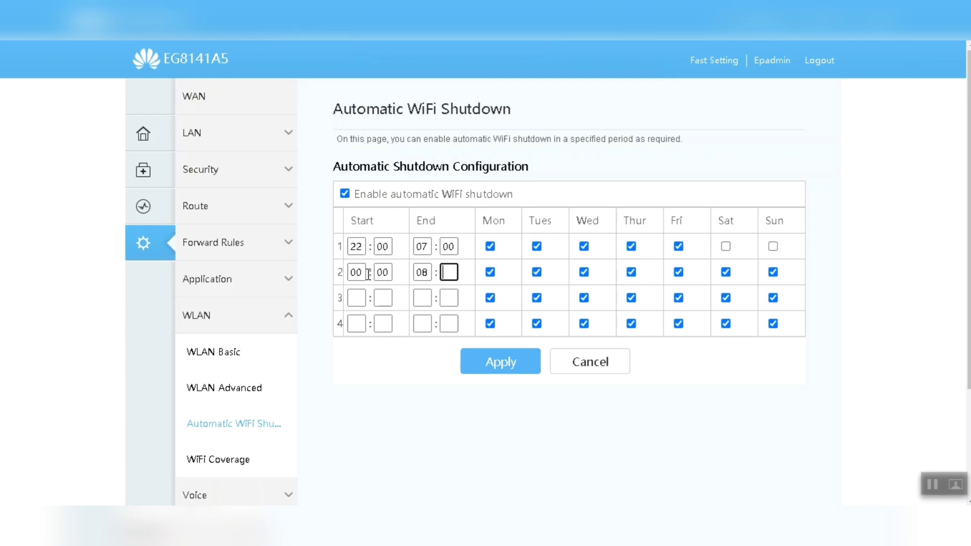
pyautogui.write('00')
pyautogui.click(490, 272)
pyautogui.click(584, 275)
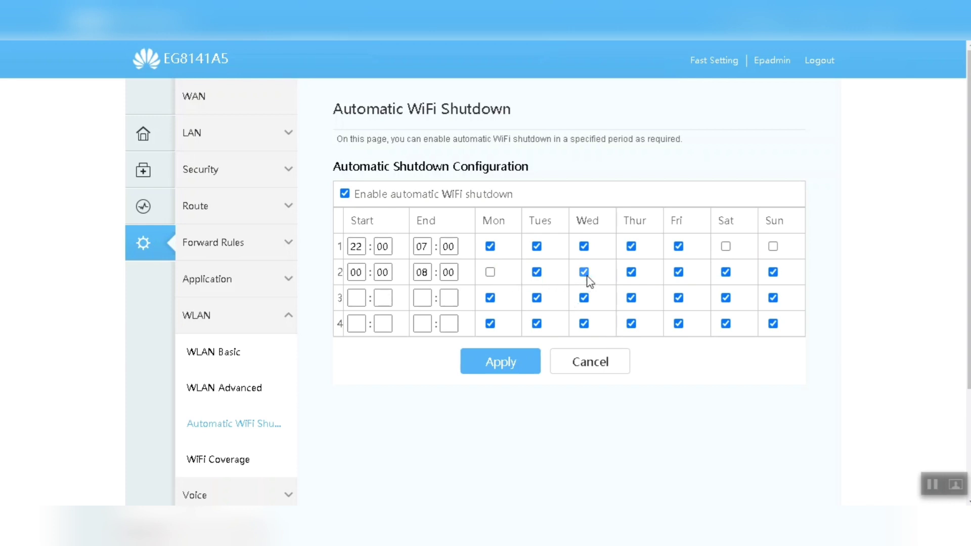
pyautogui.click(678, 272)
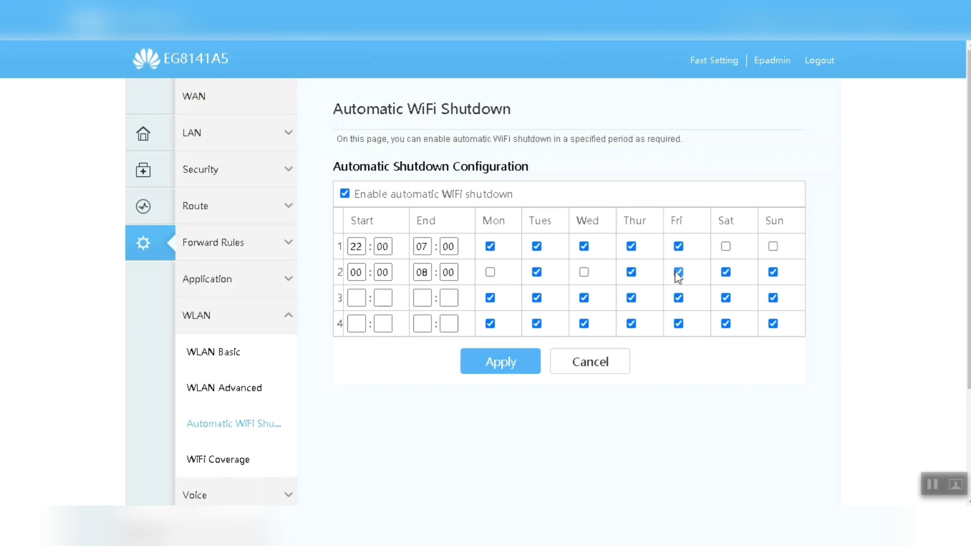
pyautogui.click(632, 273)
# Uncheck Monday–Wednesday in the first slot and Thursday–Saturday in the third slot
pyautogui.click(491, 248)
pyautogui.click(537, 247)
pyautogui.click(584, 248)
pyautogui.moveTo(334, 249); pyautogui.dragTo(535, 263)
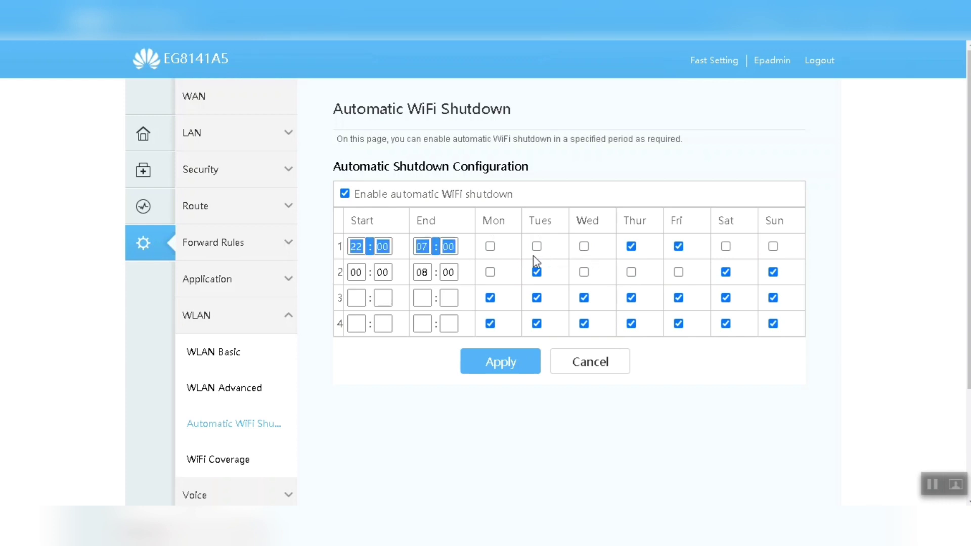
pyautogui.click(356, 298)
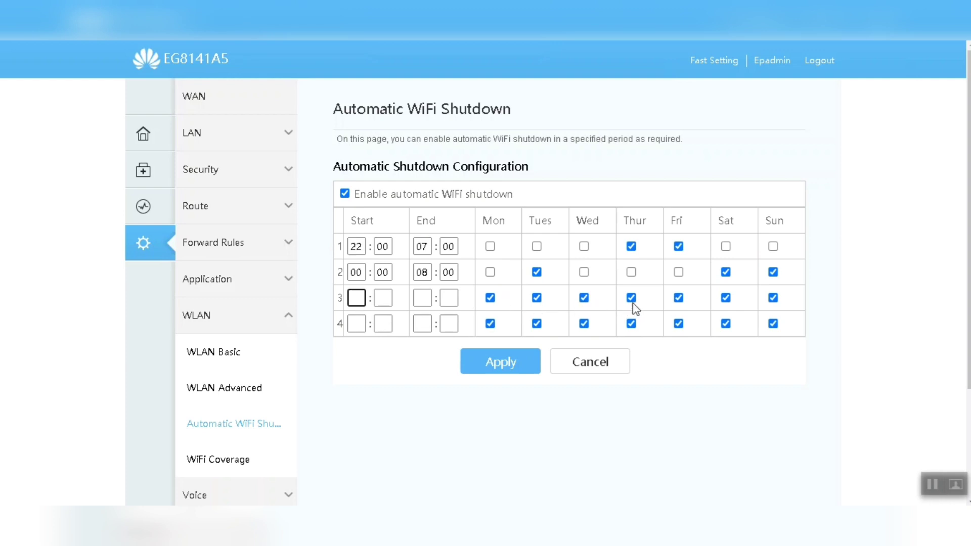
pyautogui.click(678, 300)
pyautogui.click(724, 299)
pyautogui.click(630, 299)
# Apply the automatic WiFi shutdown schedule so the router saves it
pyautogui.click(511, 358)
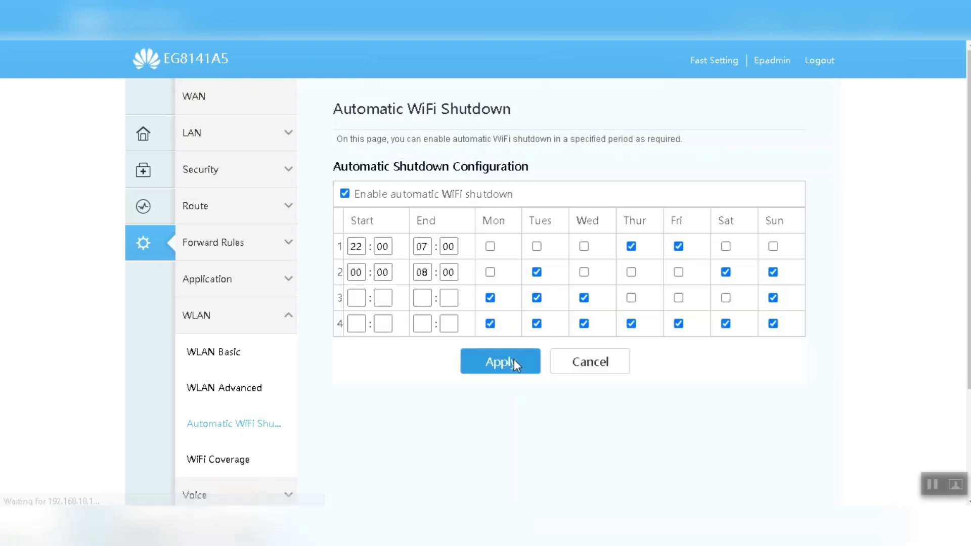